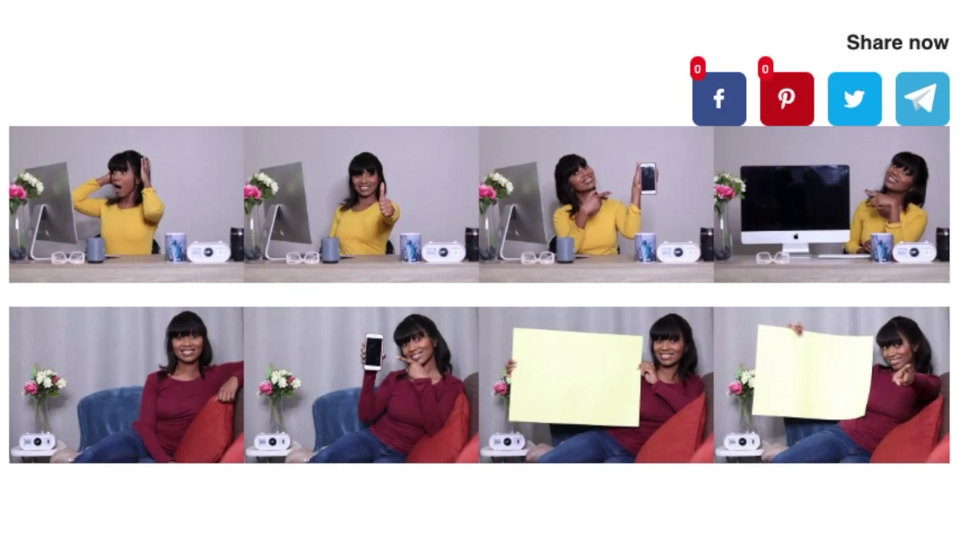
Step: Open the first finished gallery photo in the lightbox and advance to the next one
left_click(125, 216)
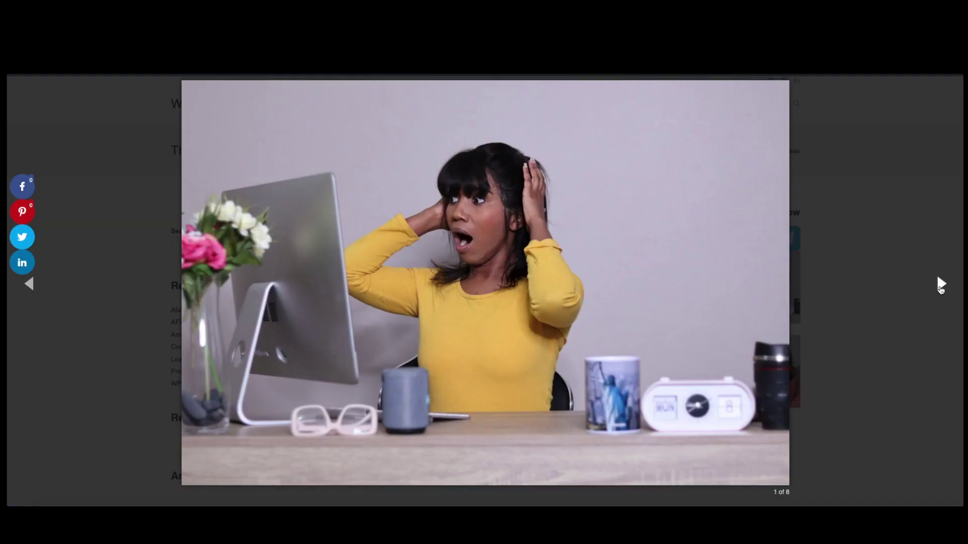
left_click(939, 285)
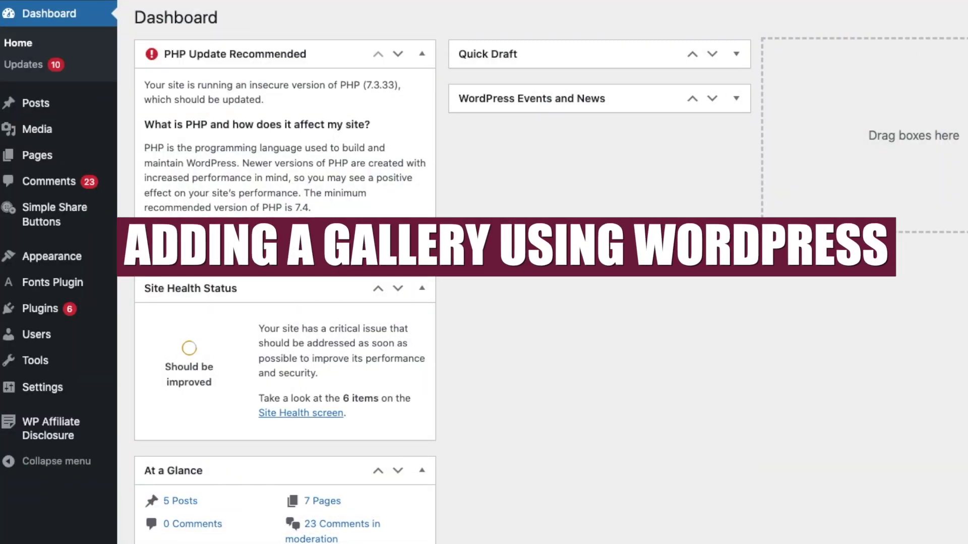
Step: Add a new page and title it 'Thumbnail Ideas'
mouse_move(47, 156)
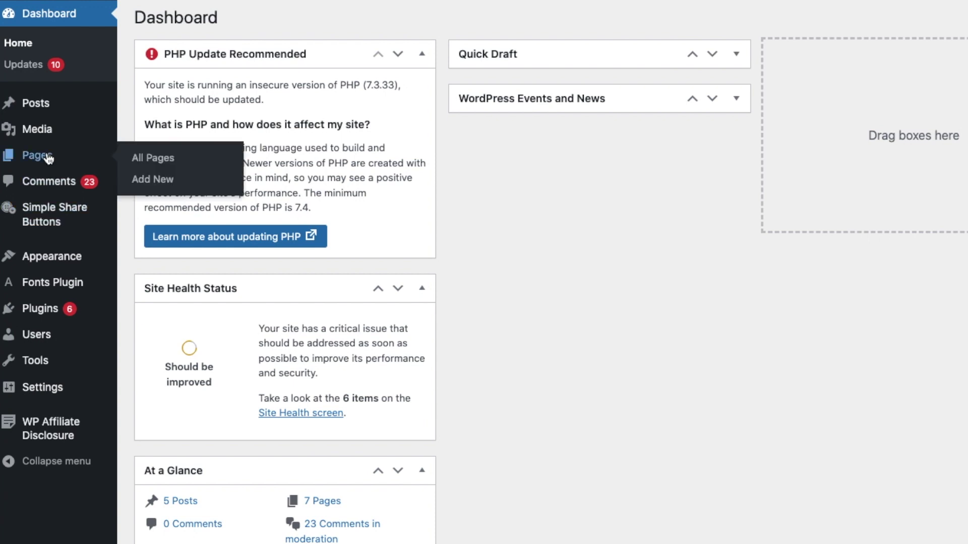
left_click(158, 184)
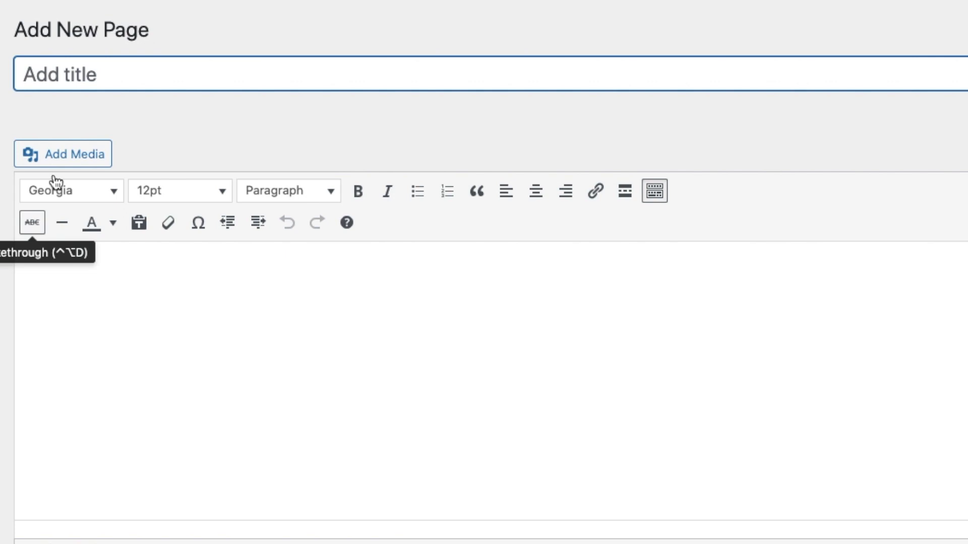
type("Thumbnail Ideas")
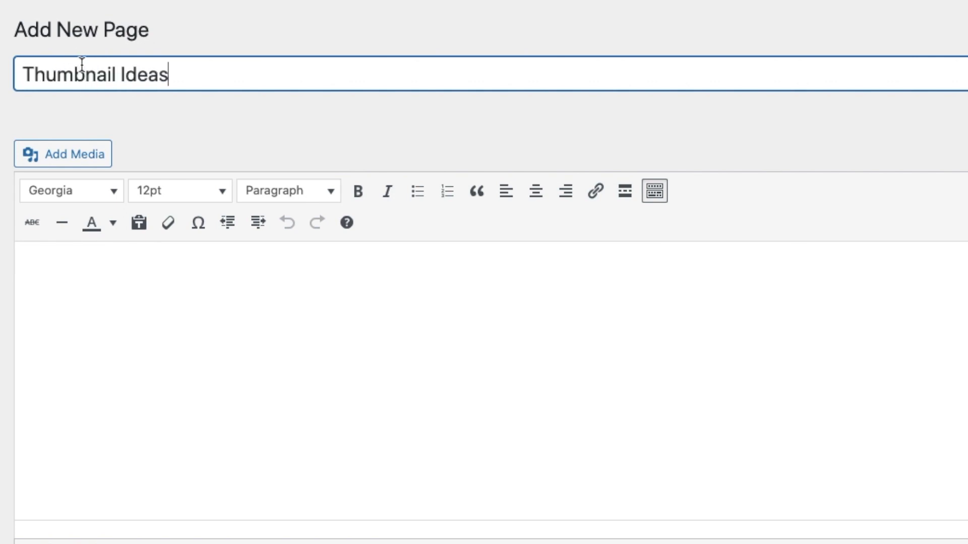
Step: Begin a new media gallery for the page and switch to uploading new photo files
left_click(68, 158)
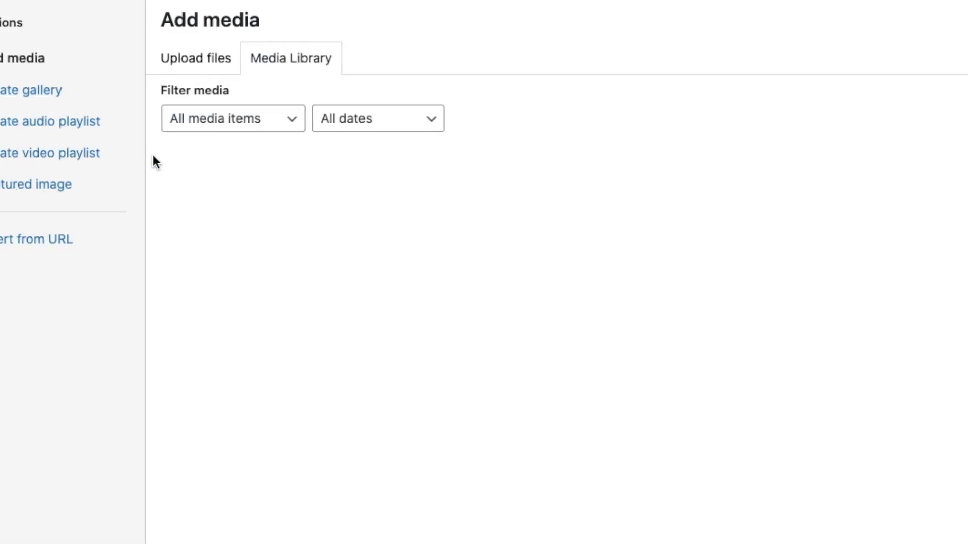
left_click(78, 102)
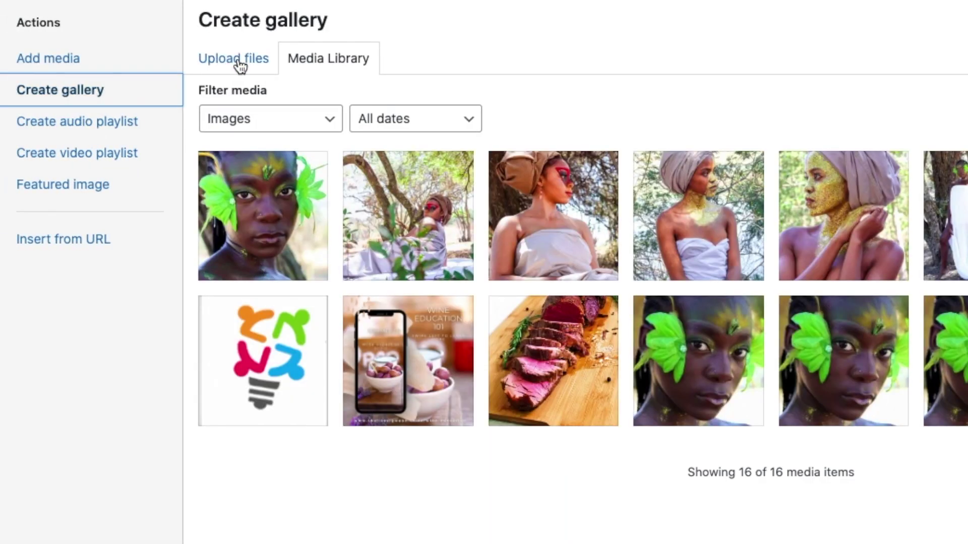
left_click(238, 63)
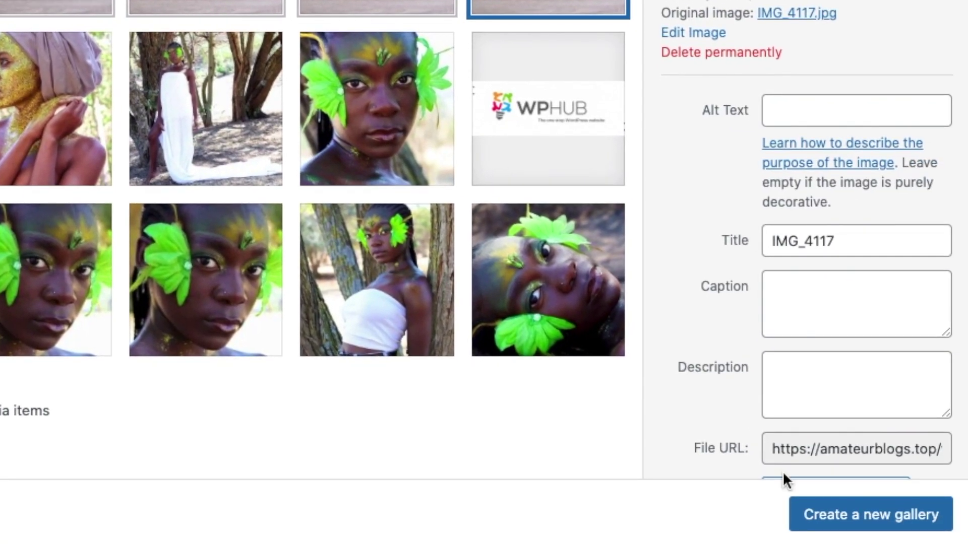
Step: Create the gallery with Link To Media File, 4 columns and Medium size, then insert it
left_click(860, 524)
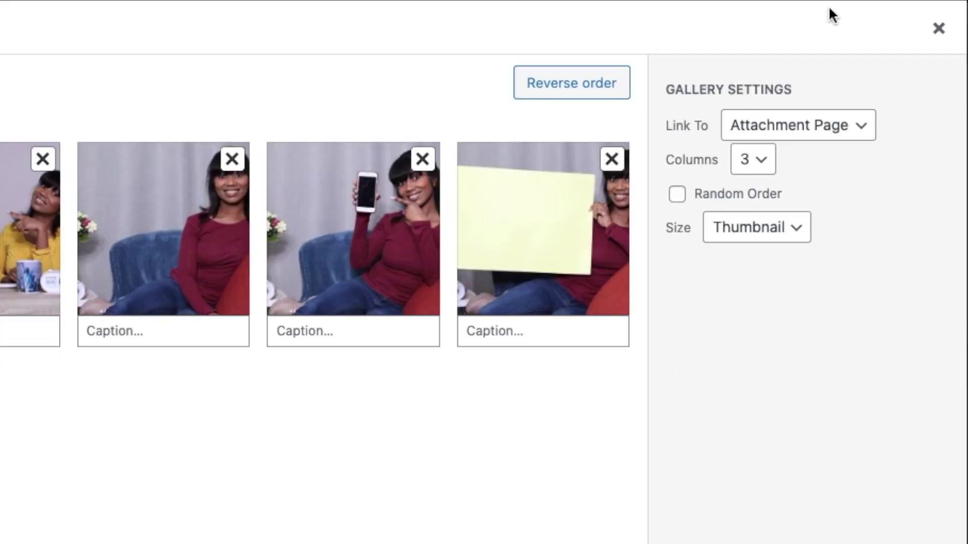
left_click(854, 134)
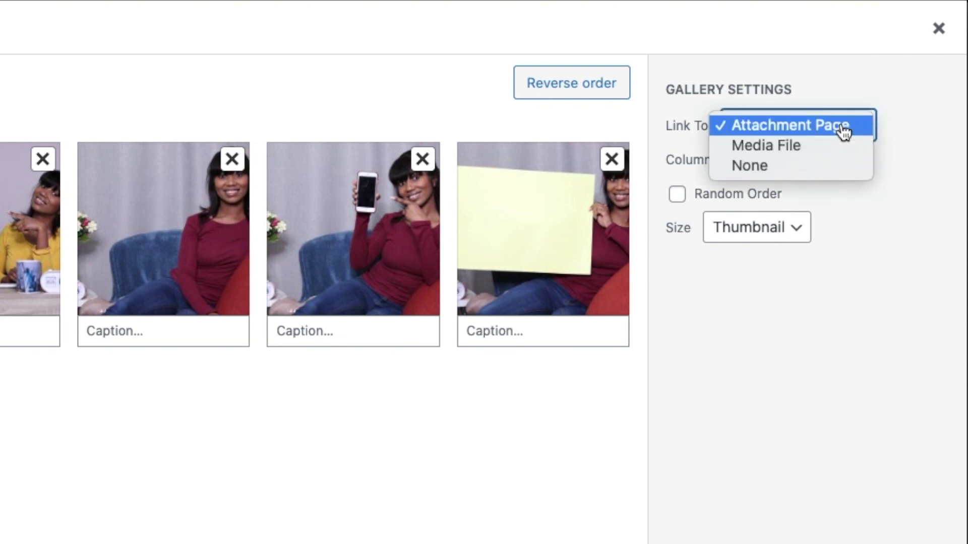
left_click(820, 153)
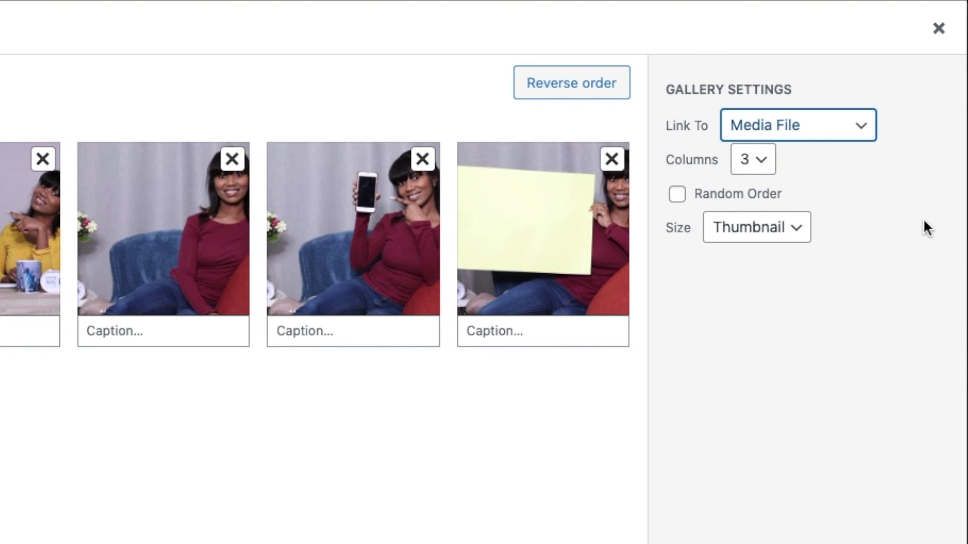
left_click(760, 166)
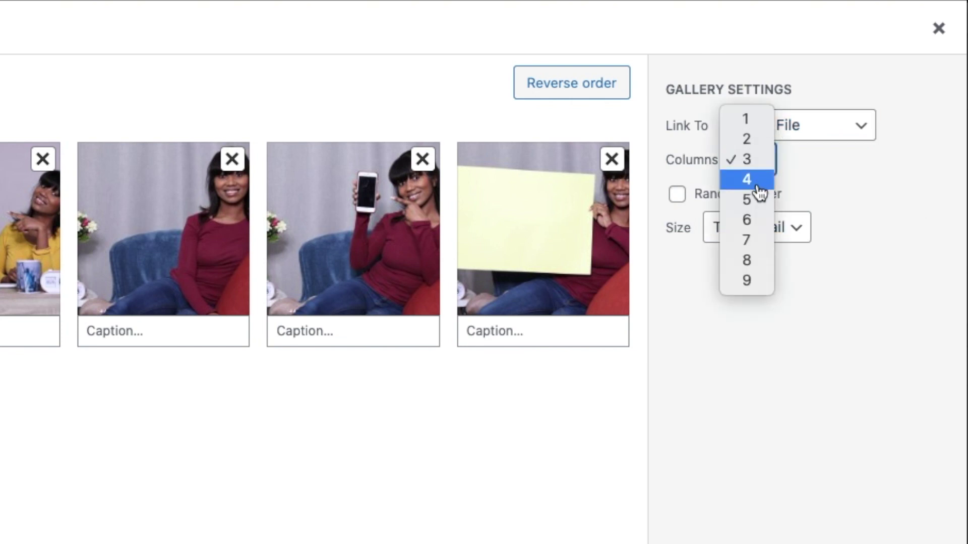
left_click(752, 182)
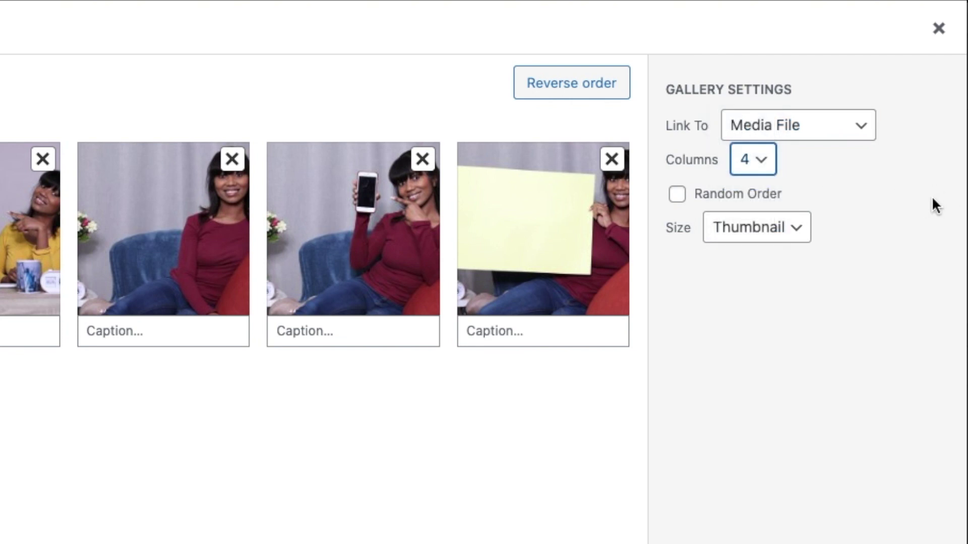
left_click(746, 223)
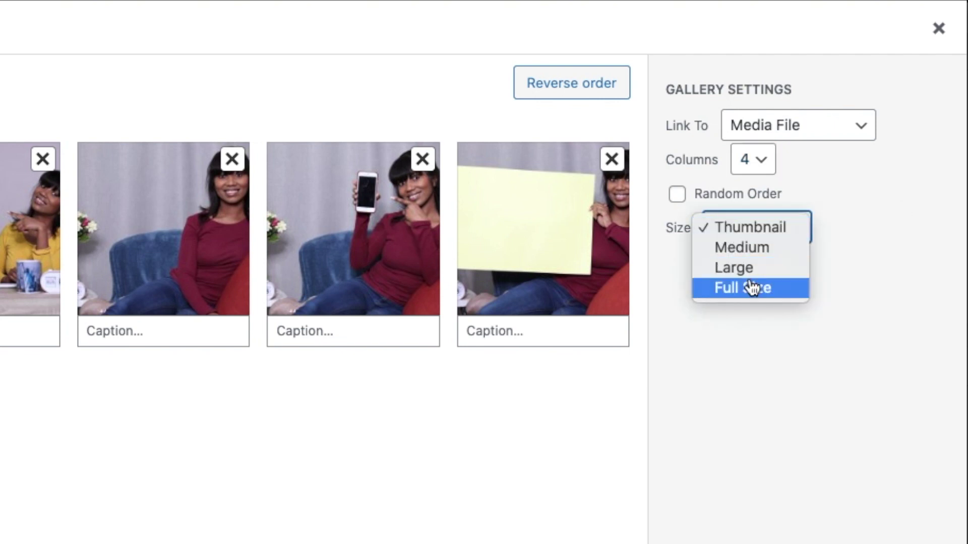
left_click(768, 248)
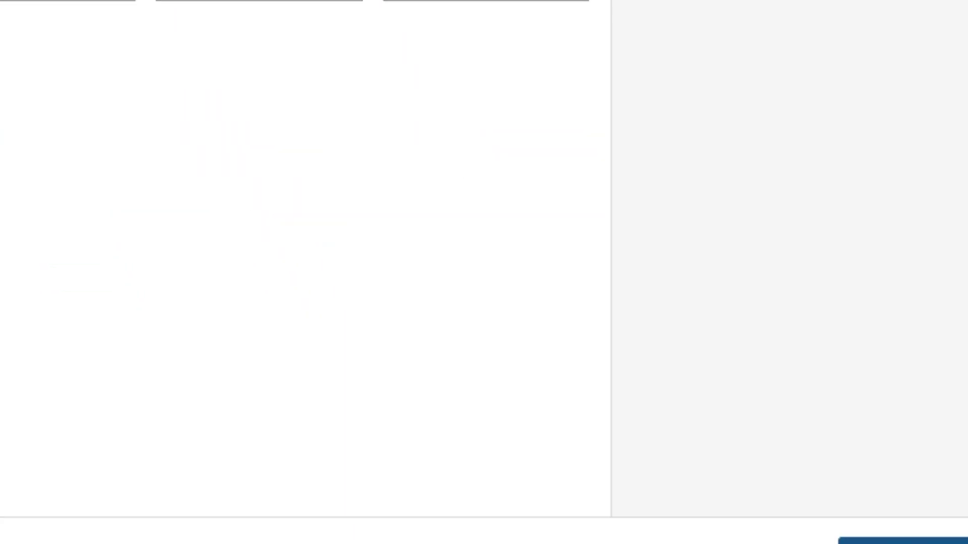
left_click(905, 542)
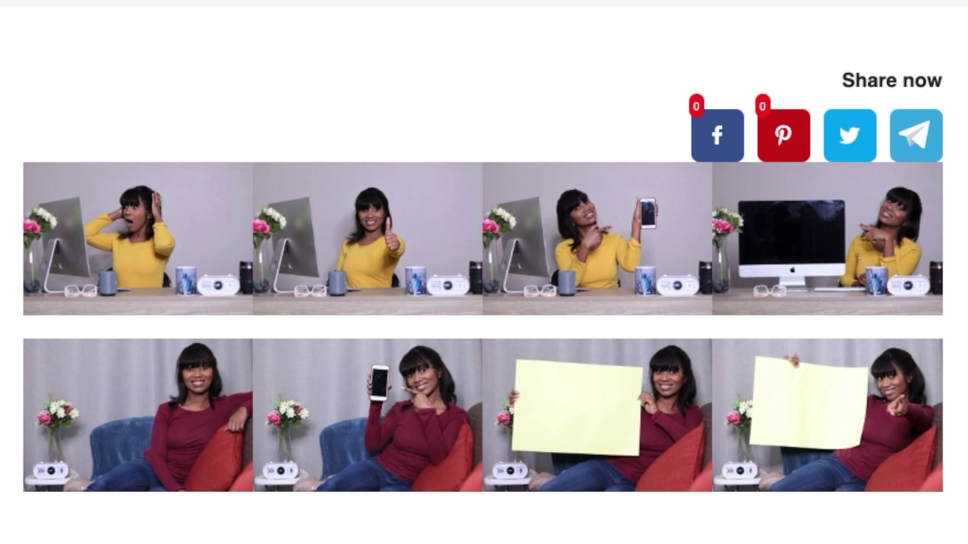
Step: Open the first gallery photo in the lightbox and page through all eight images
left_click(134, 250)
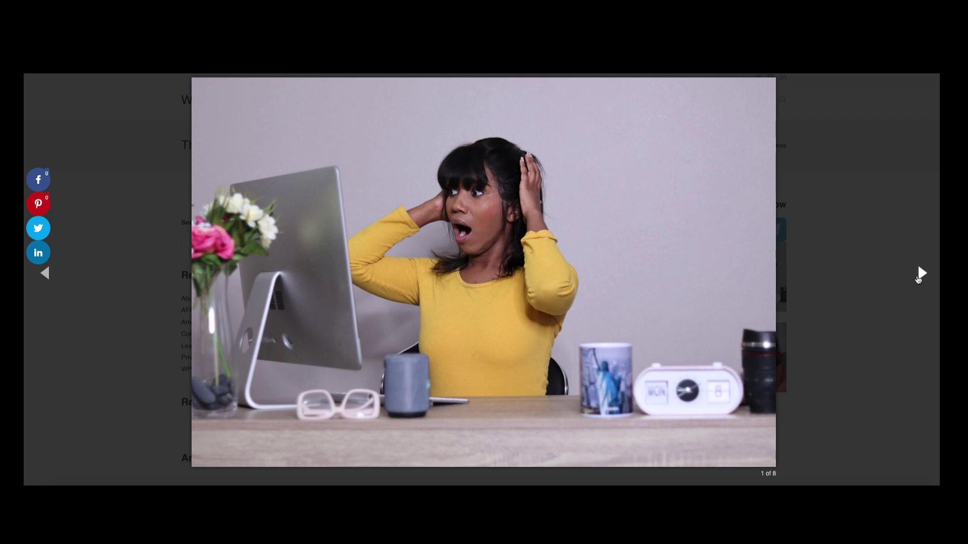
left_click(921, 278)
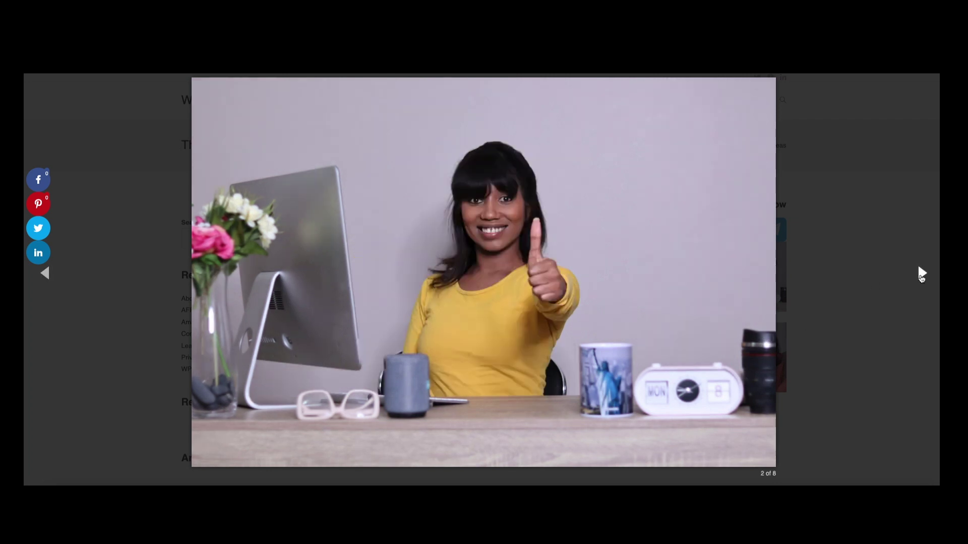
left_click(921, 278)
left_click(921, 278)
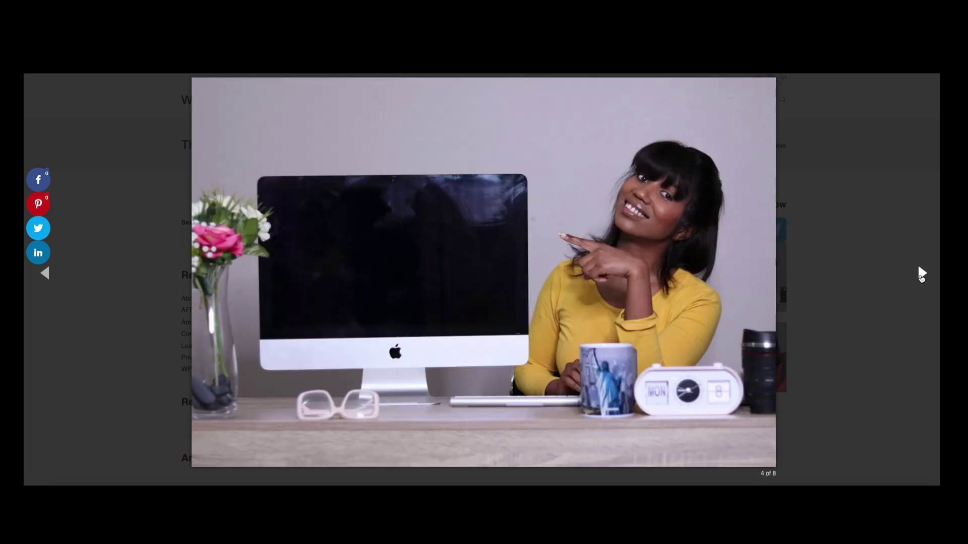
left_click(920, 278)
left_click(921, 278)
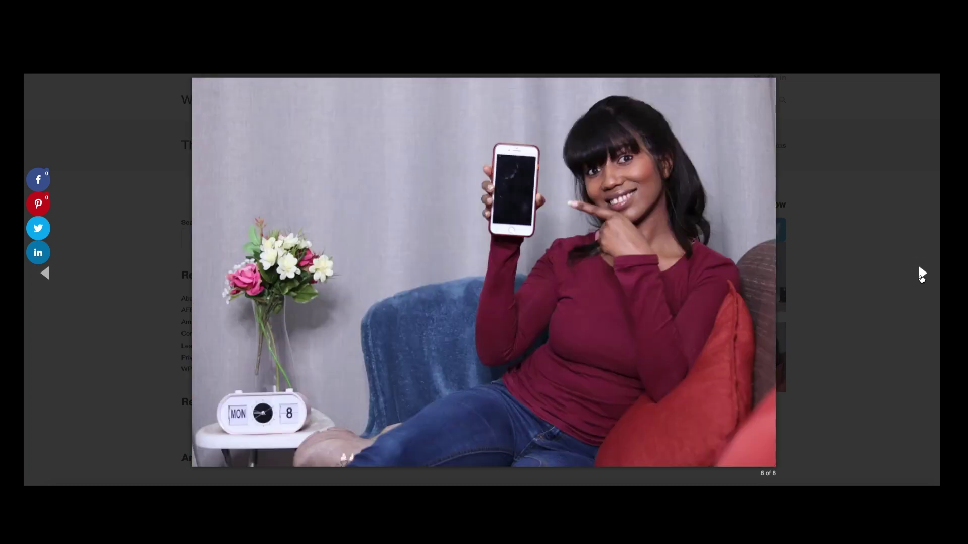
left_click(921, 279)
left_click(921, 279)
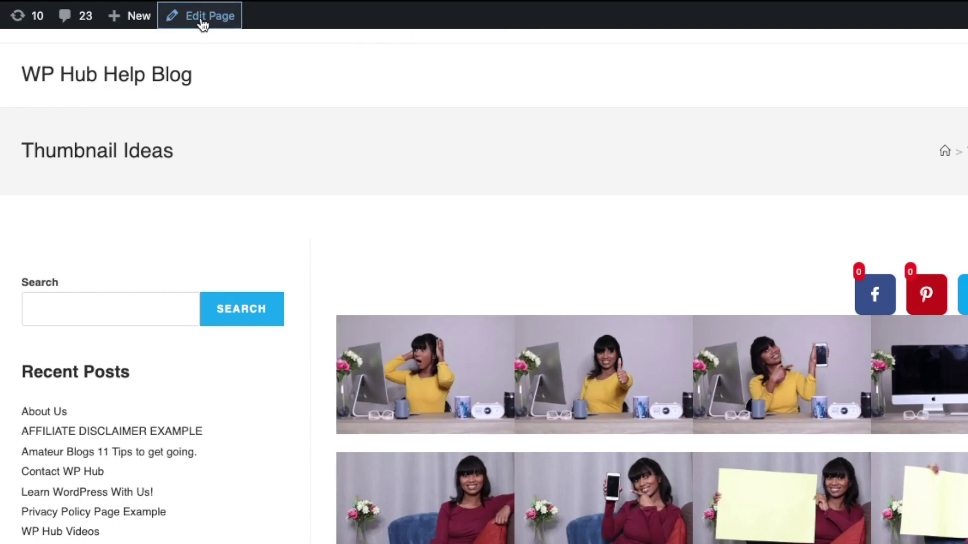
Step: Publish the Thumbnail Ideas page and view it on the live site
left_click(201, 16)
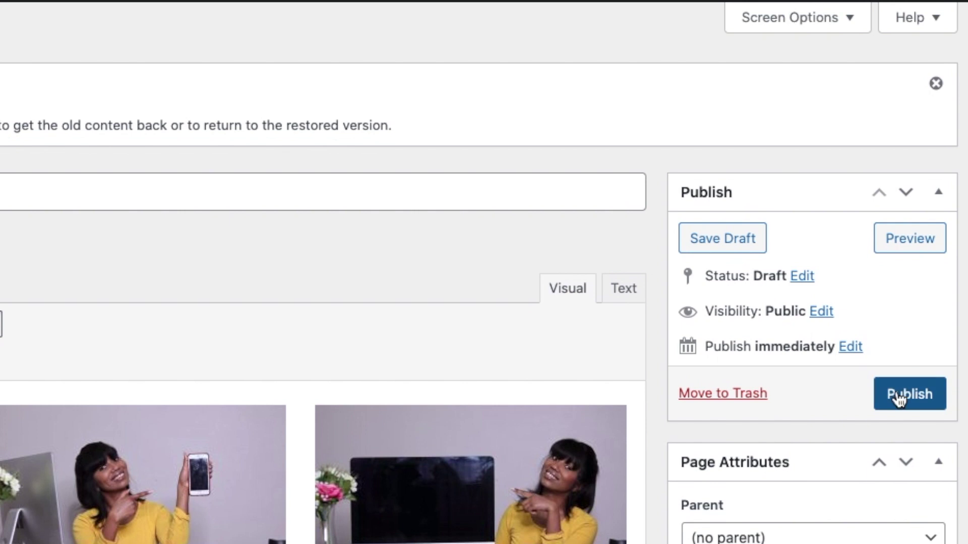
left_click(899, 395)
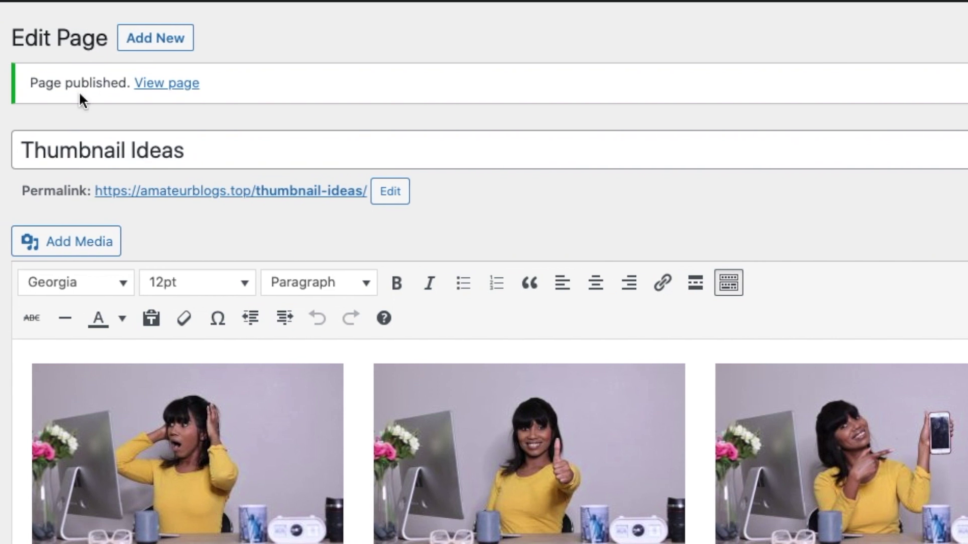
left_click(210, 197)
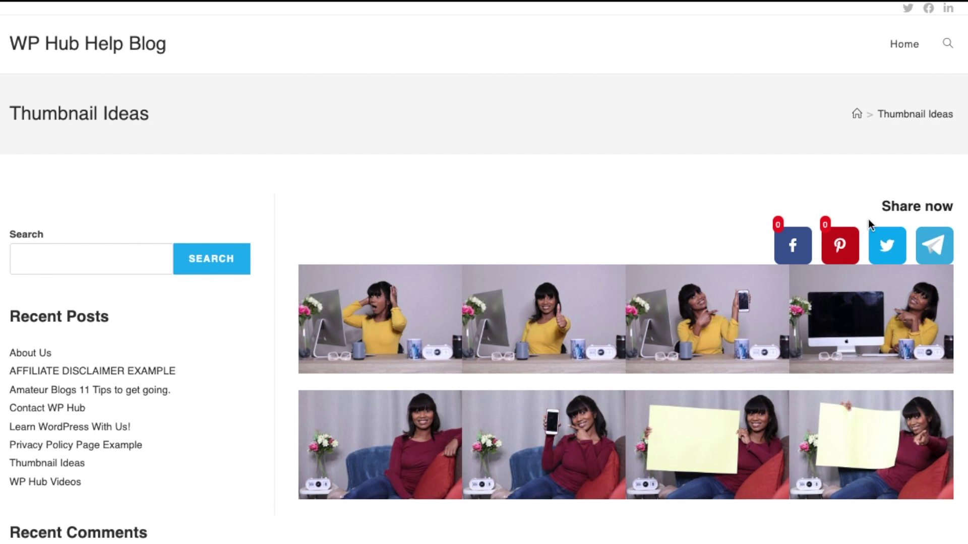
Step: Open the thumbs-up photo in the lightbox and page through the following four images
left_click(579, 317)
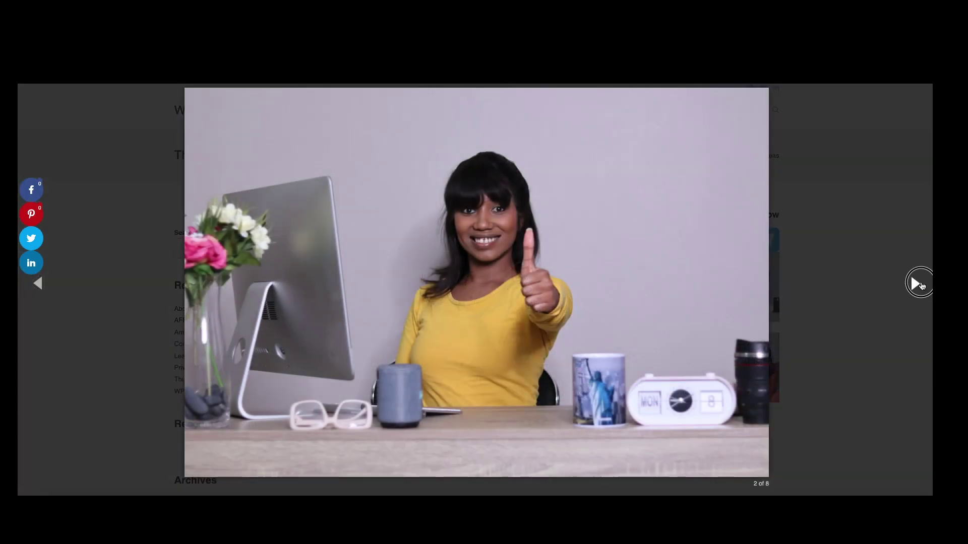
left_click(915, 283)
left_click(915, 283)
left_click(915, 283)
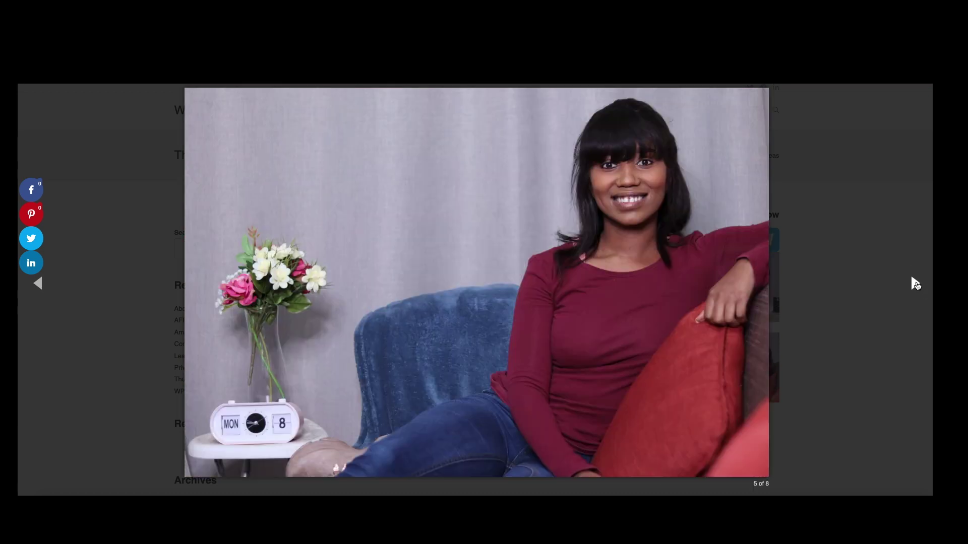
left_click(914, 283)
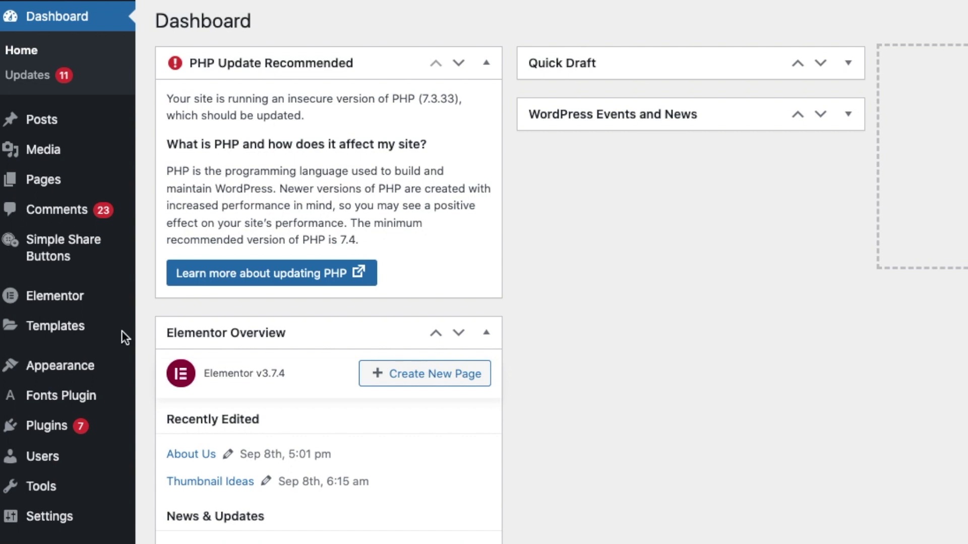
Step: Search the plugin directory for 'Edit with elementor' to find Elementor Website Builder
mouse_move(40, 431)
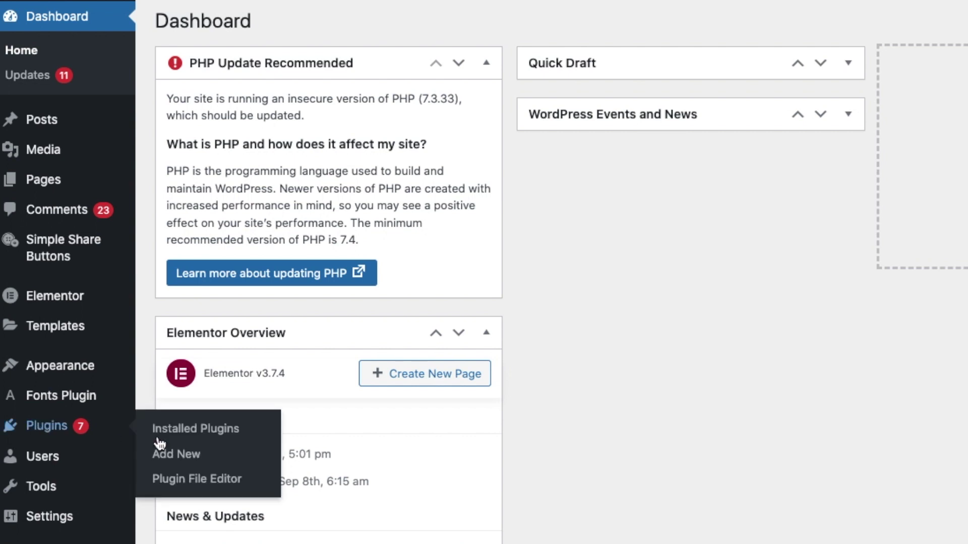
left_click(187, 460)
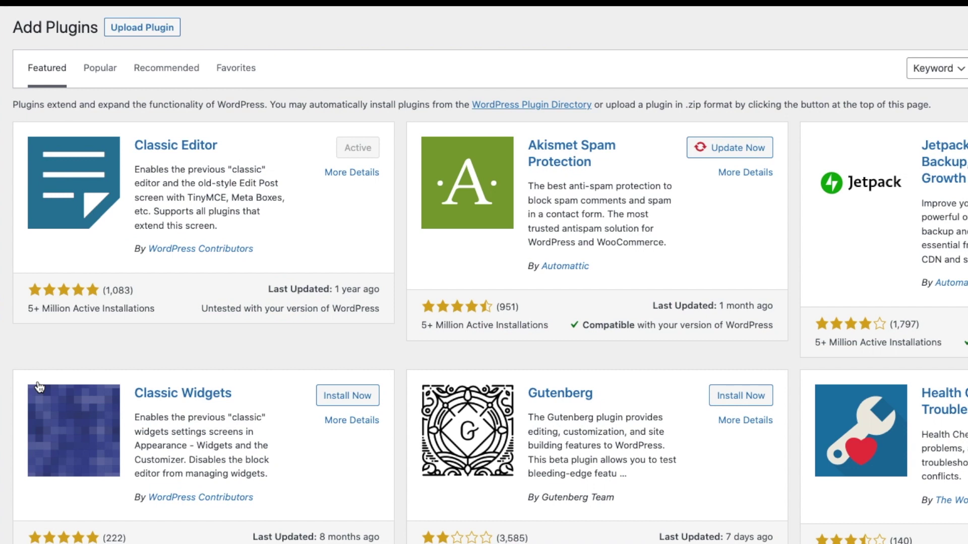
left_click(782, 71)
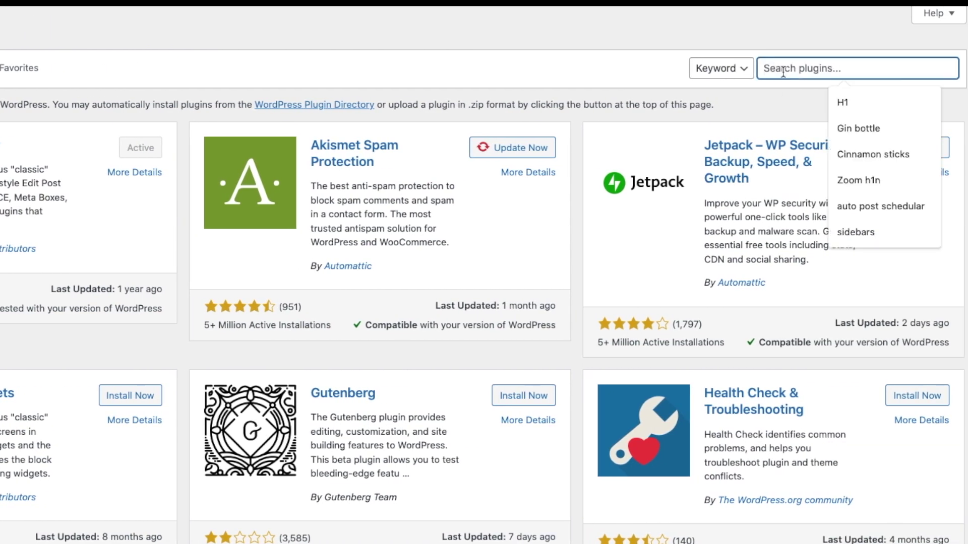
type("Edit with elementor")
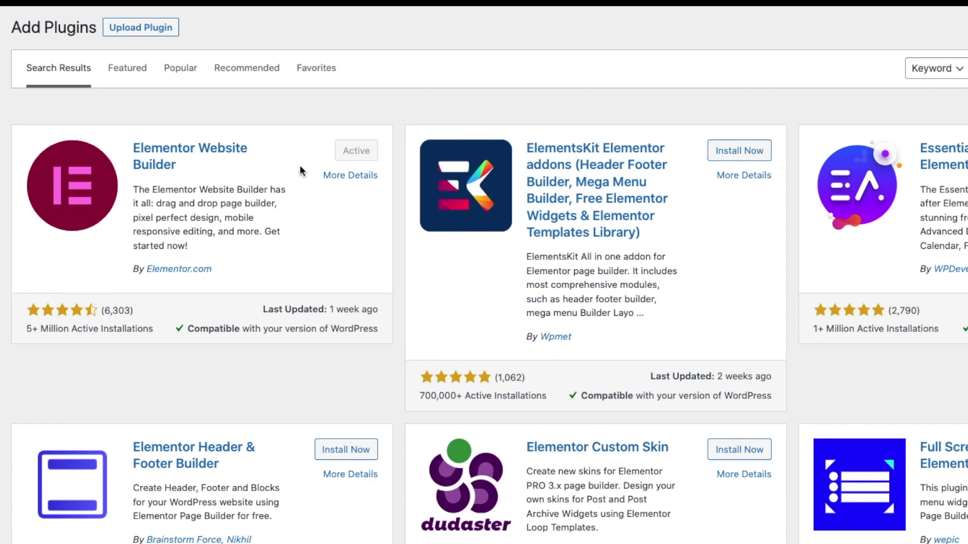
mouse_move(35, 204)
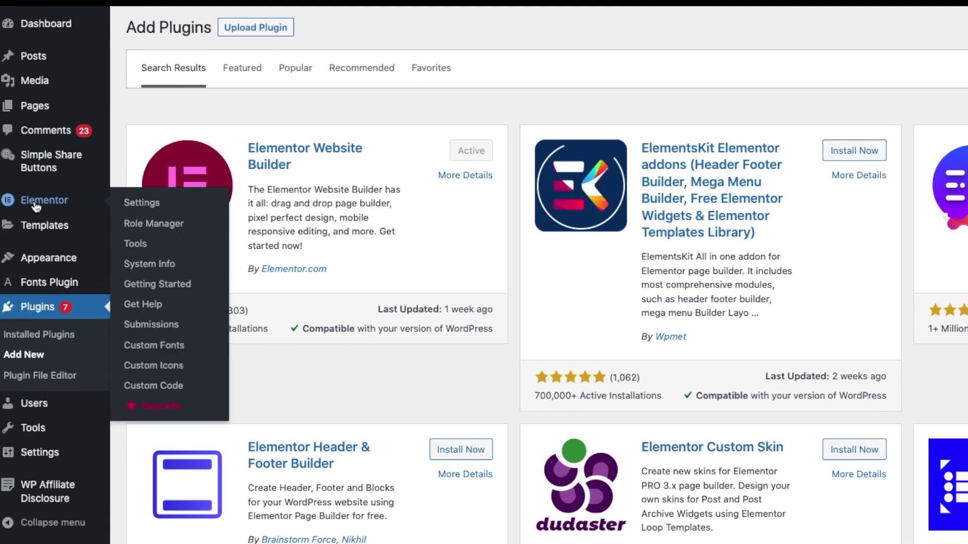
Step: Save Elementor's General settings with Pages checked under Post Types
left_click(141, 206)
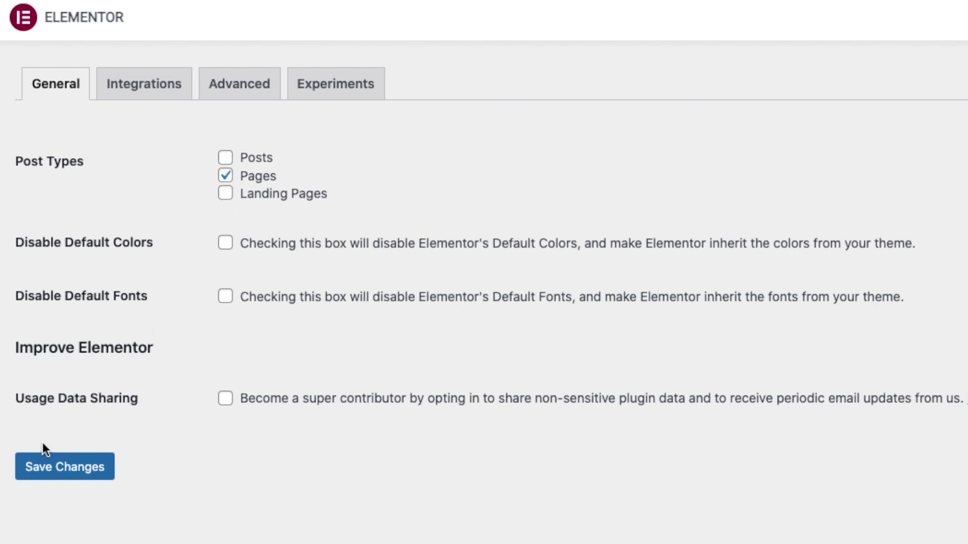
left_click(54, 476)
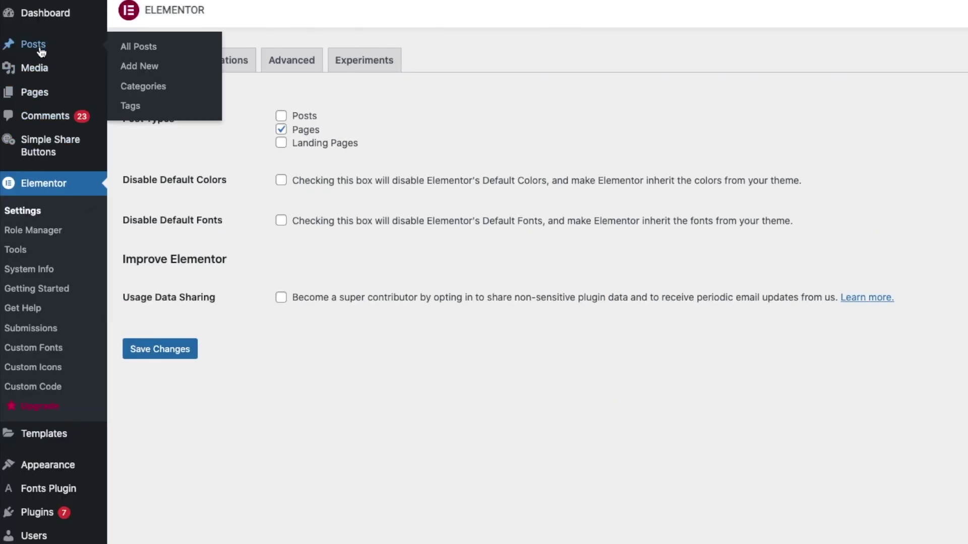
Step: Open About Us in Elementor and drop an Image widget into the empty section below the text
left_click(36, 99)
left_click(179, 124)
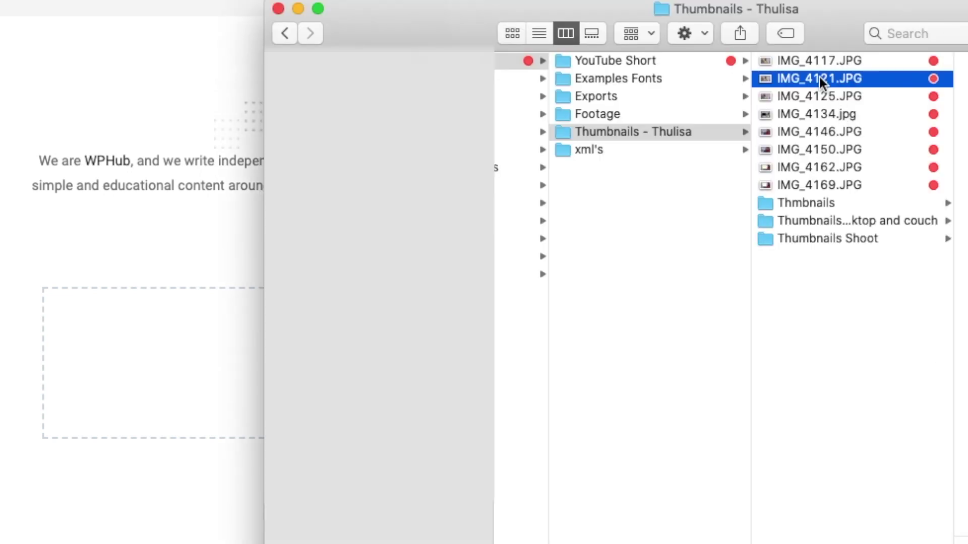
left_click_drag(820, 77, 199, 282)
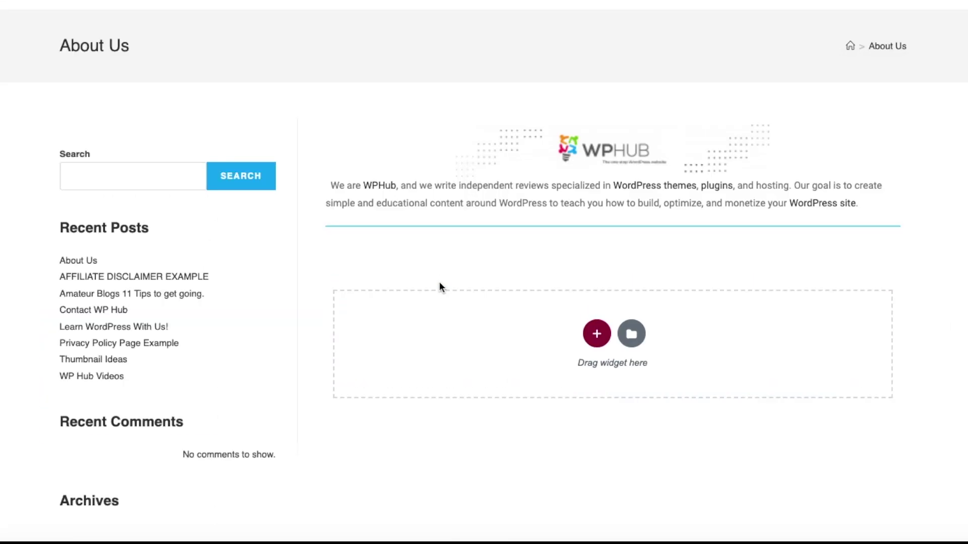
scroll(600, 315, "down", 3)
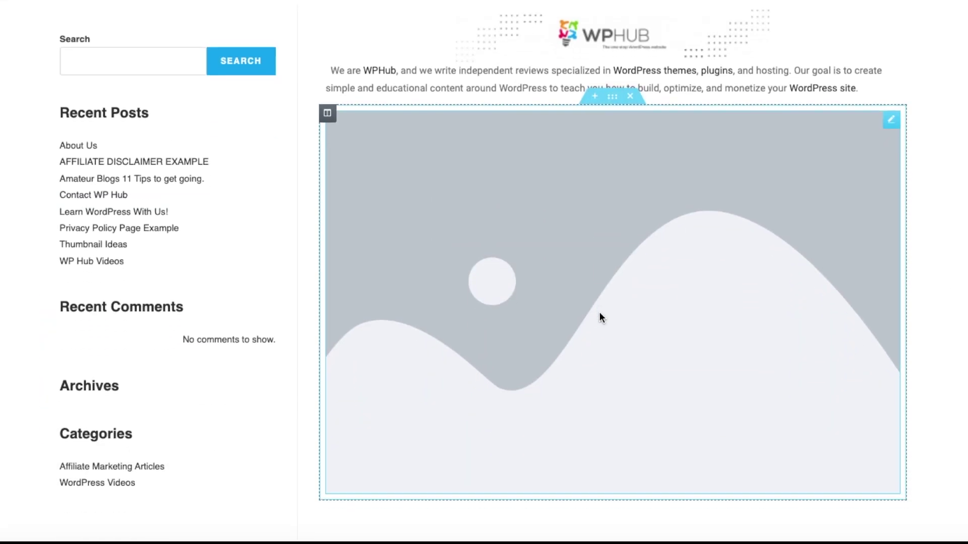
left_click(599, 313)
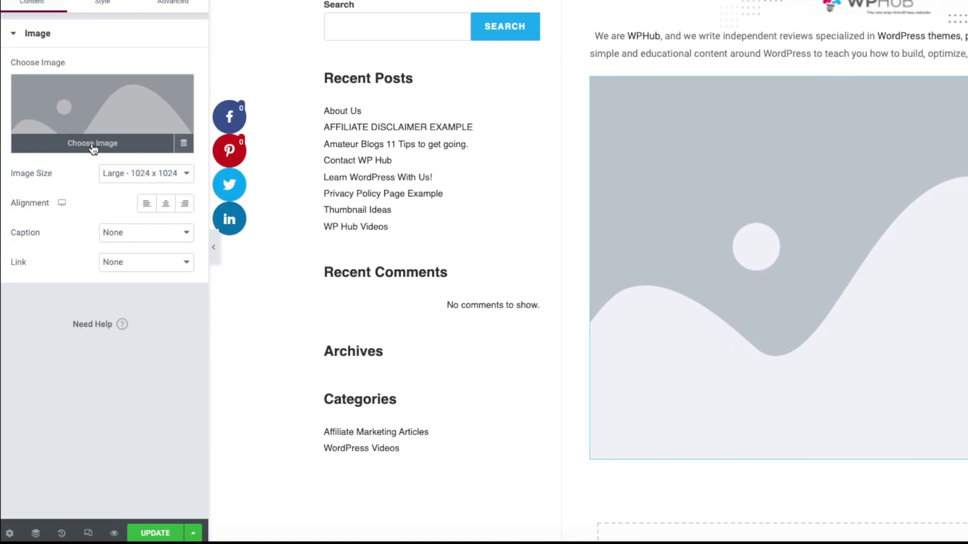
Step: Choose the thumbs-up desk photo from the media library and insert it into the widget
left_click(93, 145)
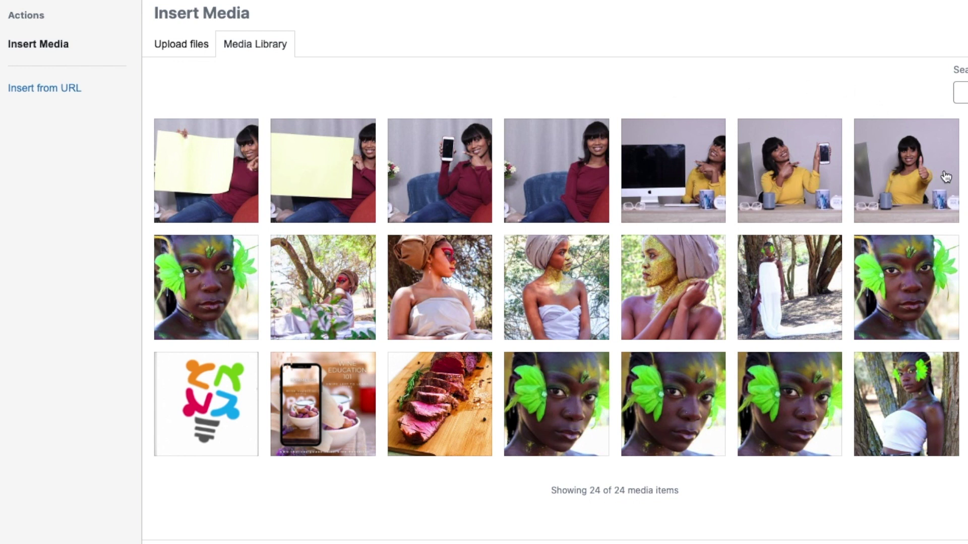
left_click(900, 182)
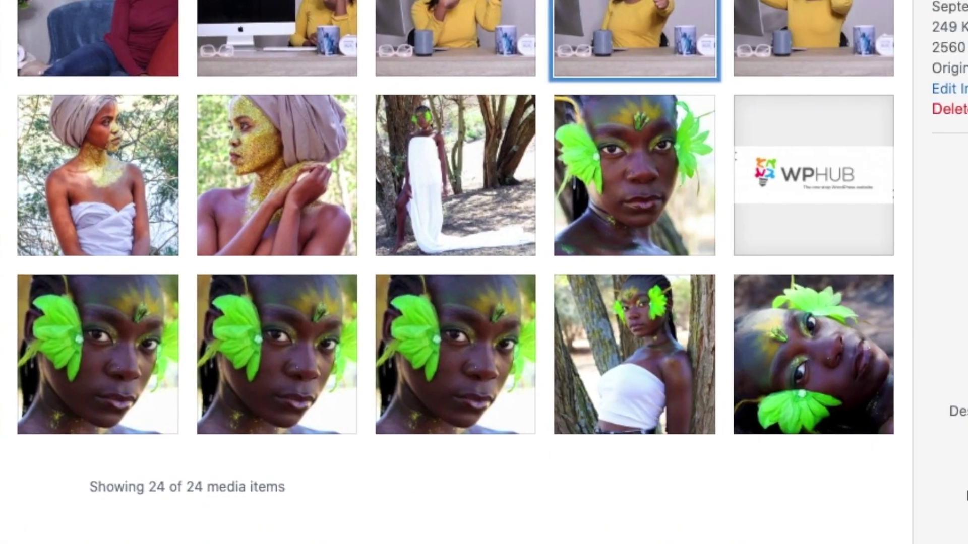
left_click(903, 514)
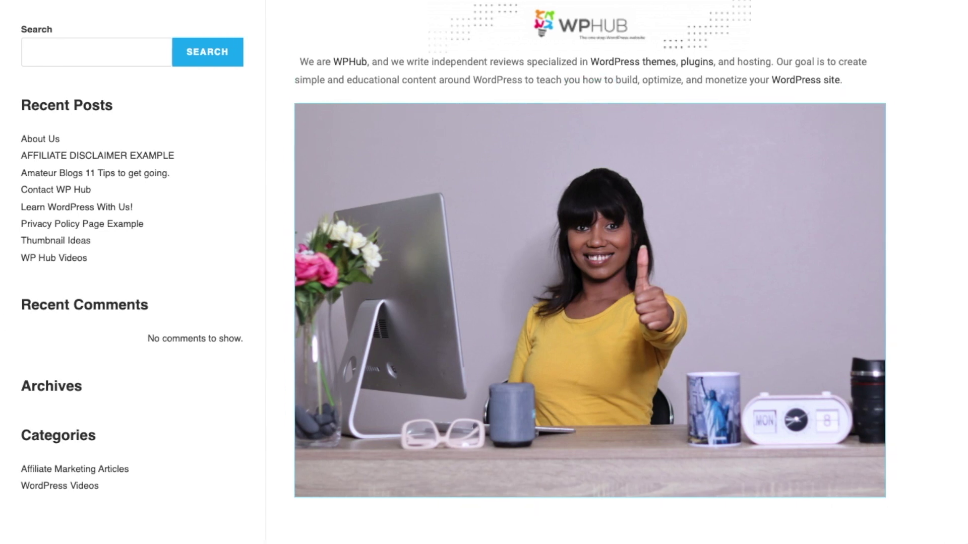
left_click(0, 207)
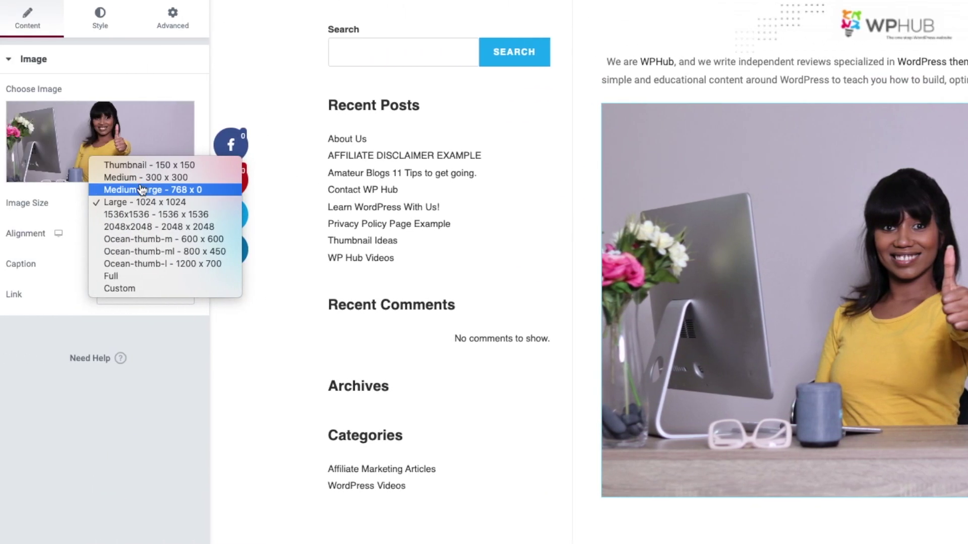
Step: Set the image to Medium 300 x 300, no caption, centered
left_click(101, 178)
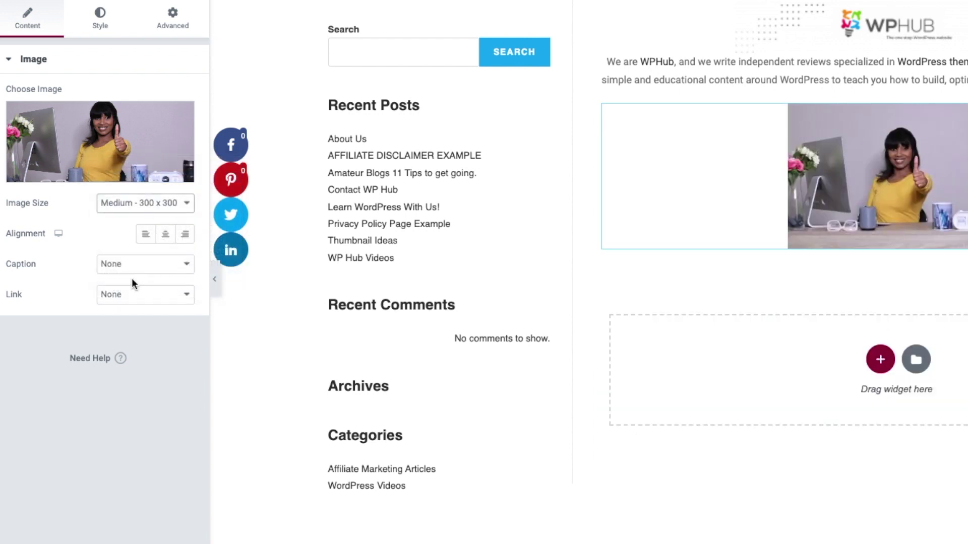
left_click(123, 266)
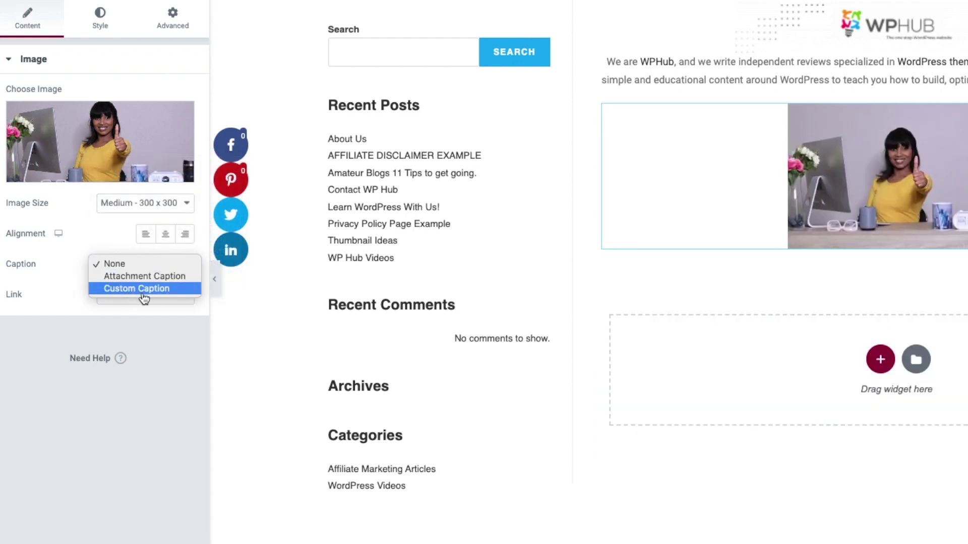
left_click(41, 266)
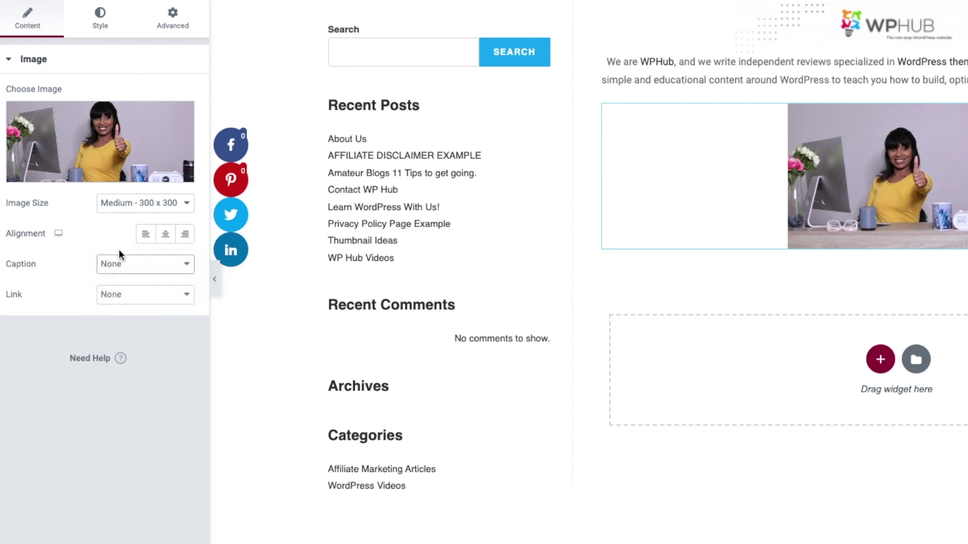
left_click(166, 235)
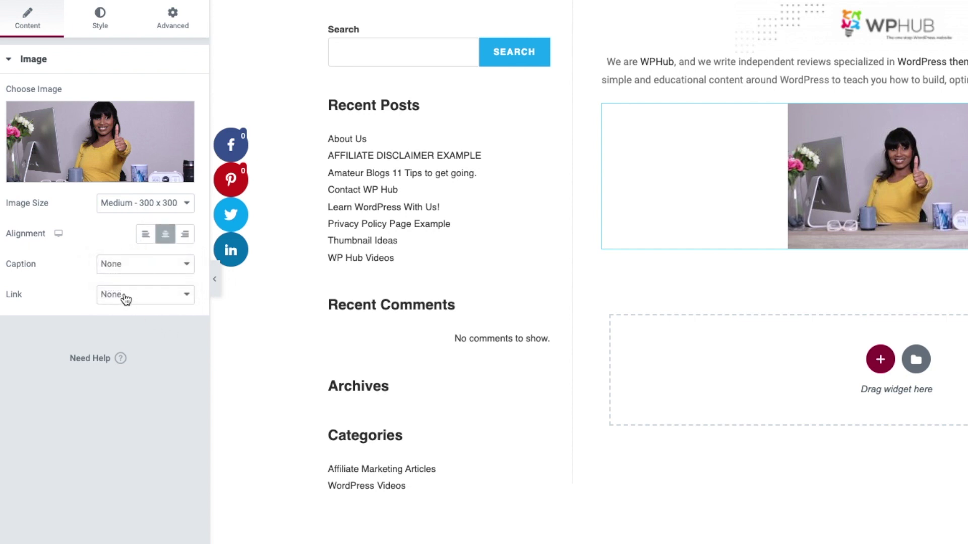
Step: Link the image to its media file with Lightbox set to Yes
left_click(126, 300)
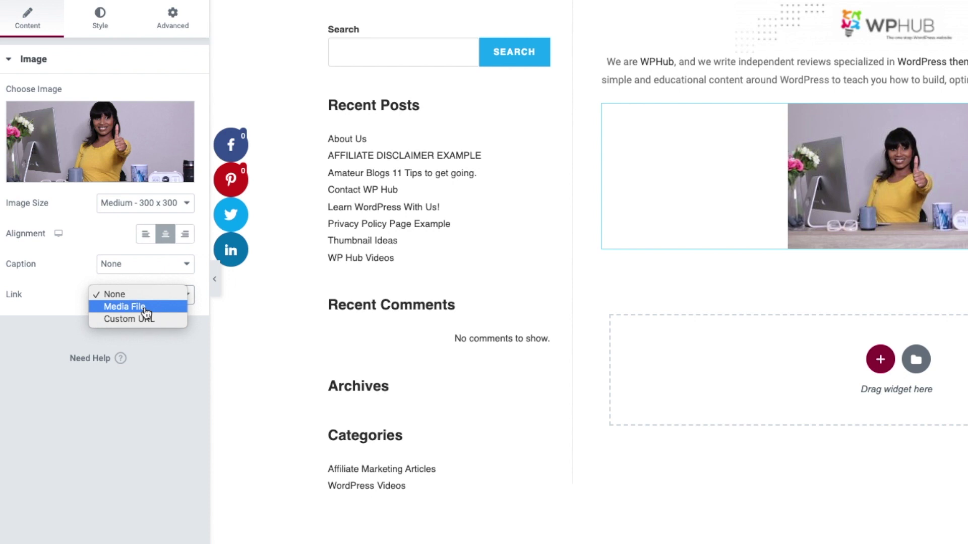
left_click(125, 307)
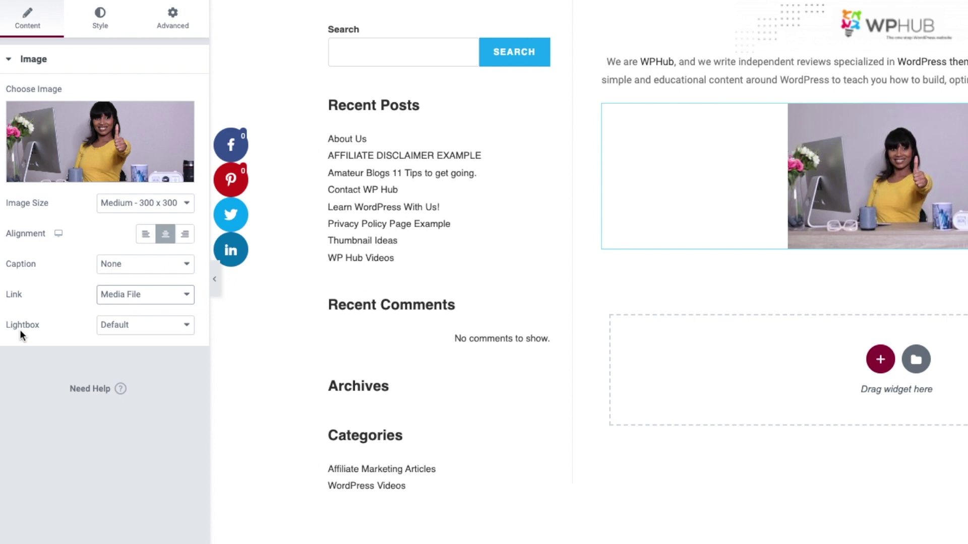
left_click(132, 332)
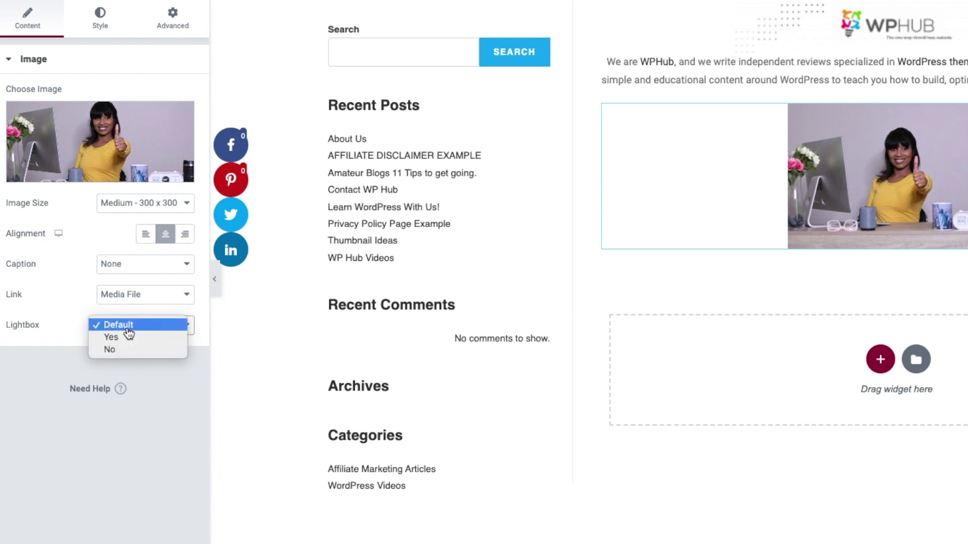
left_click(127, 339)
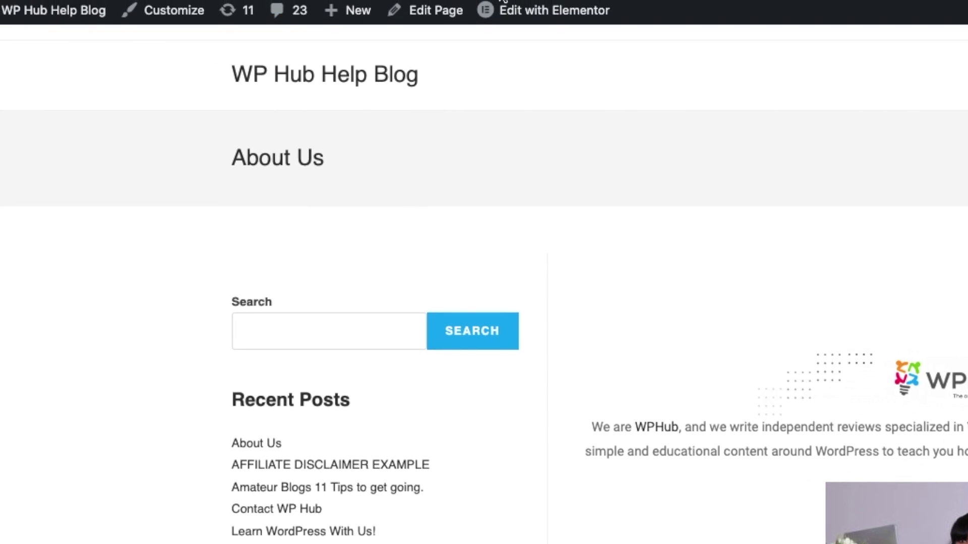
Step: In Elementor, change the About Us photo's image size to Large - 1024 x 1024
mouse_move(519, 9)
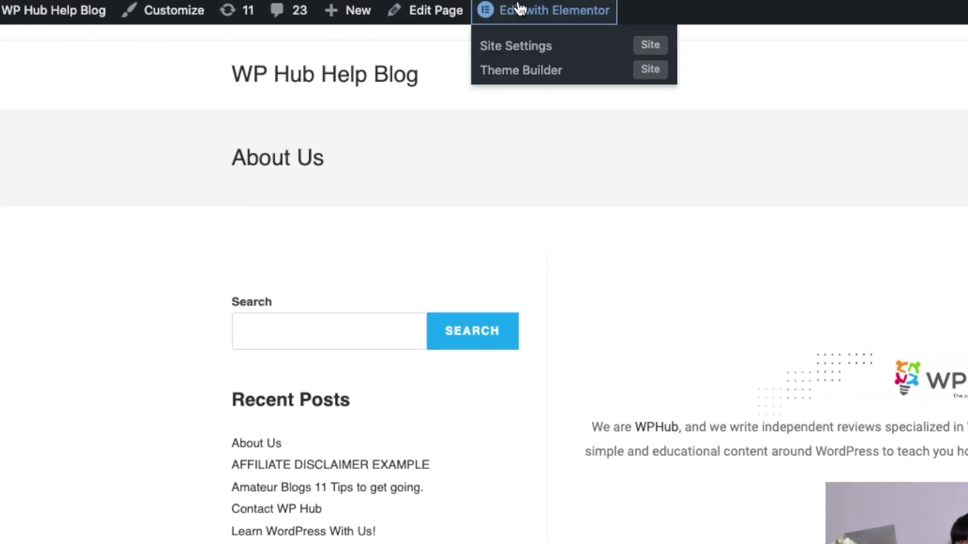
left_click(519, 9)
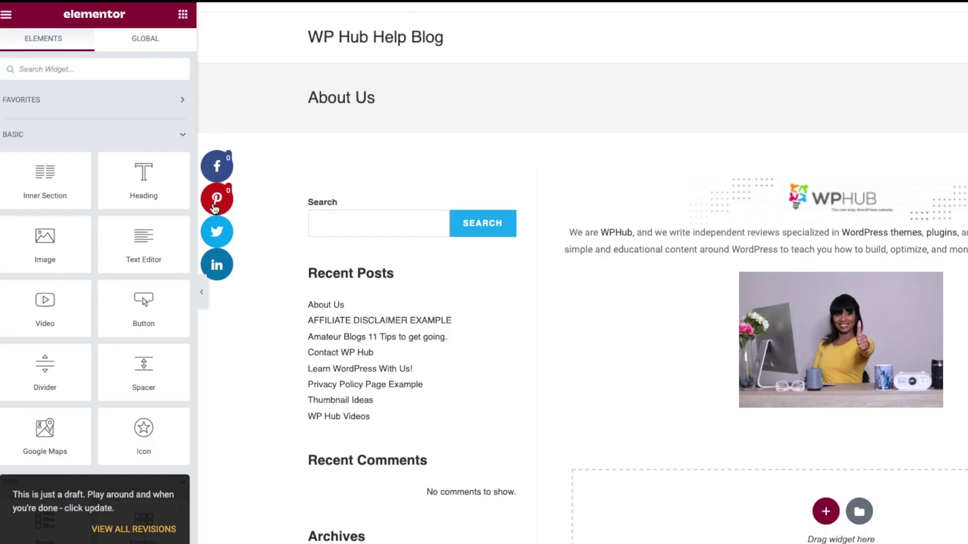
left_click(784, 335)
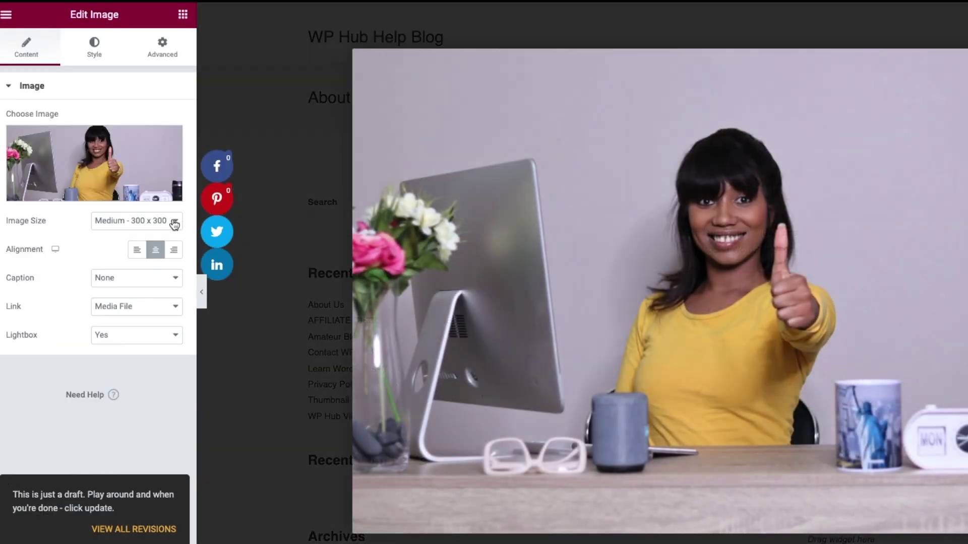
left_click(126, 223)
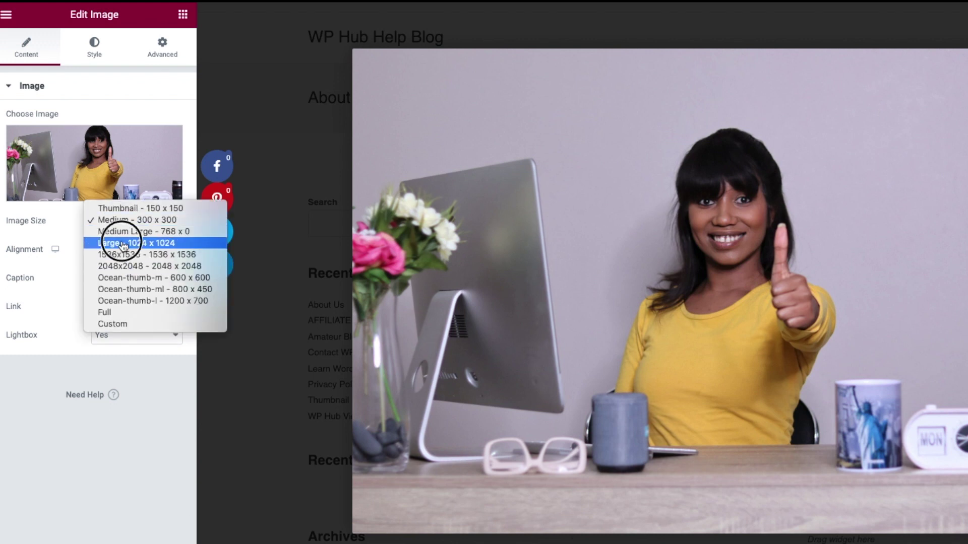
left_click(121, 243)
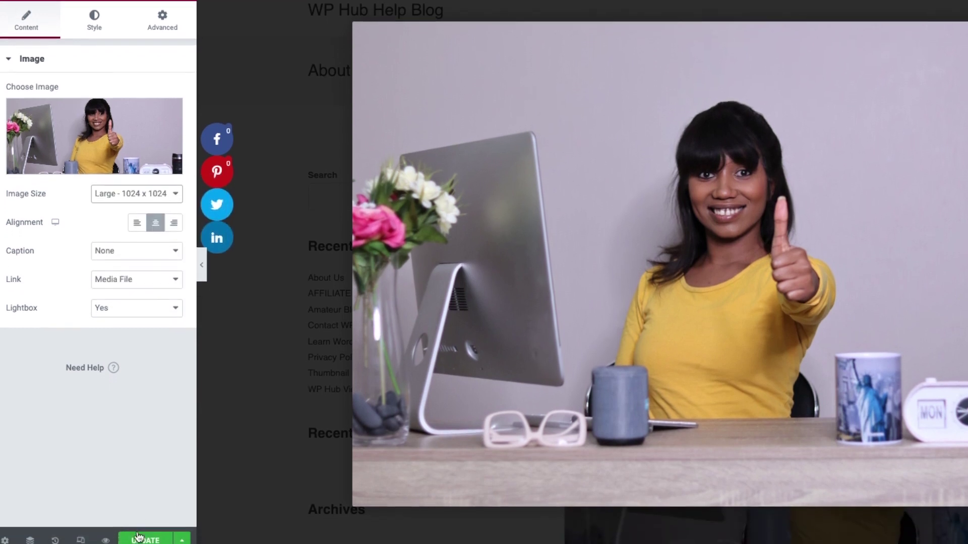
Step: Preview the About Us page showing the enlarged thumbs-up photo
left_click(106, 537)
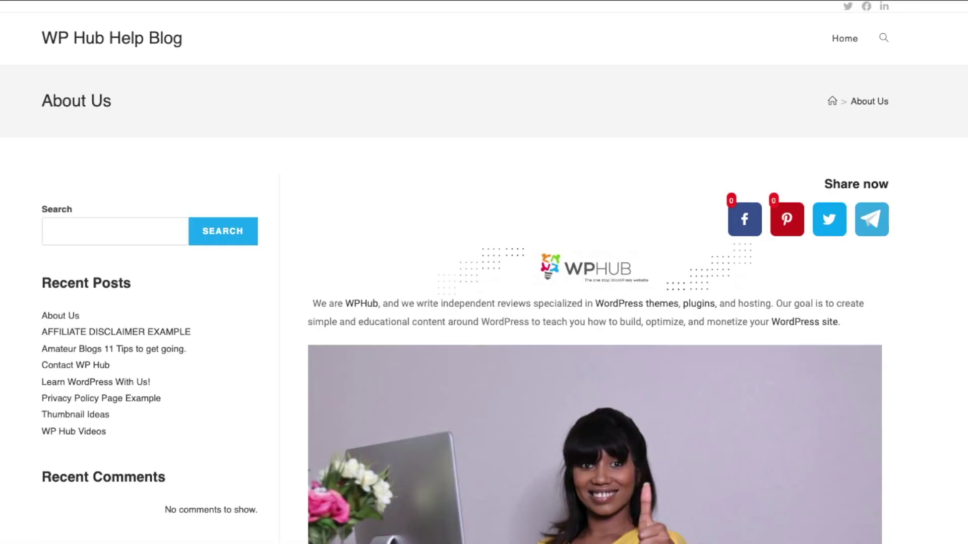
scroll(571, 297, "down", 2)
scroll(571, 297, "down", 3)
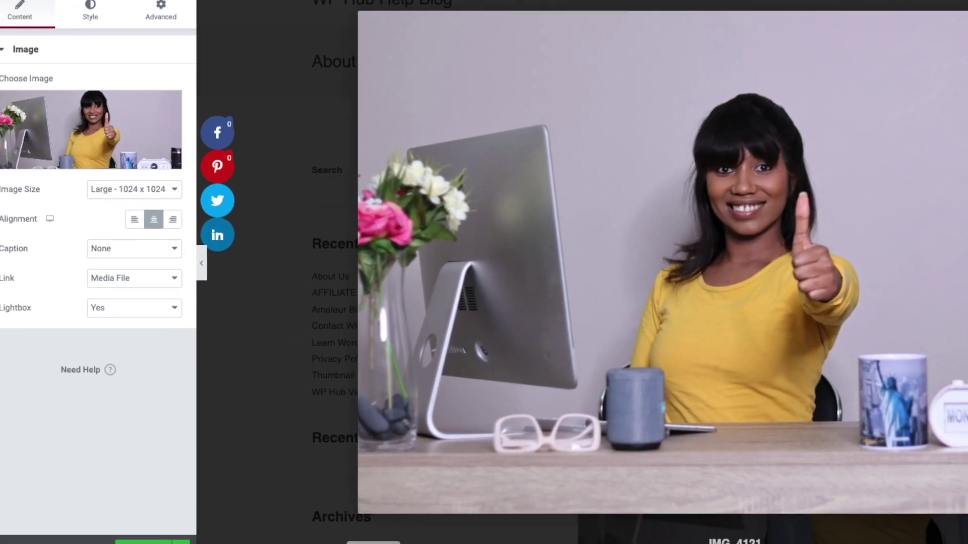
Step: Save the Elementor changes and view the live About Us page with the full-width photo
left_click(134, 543)
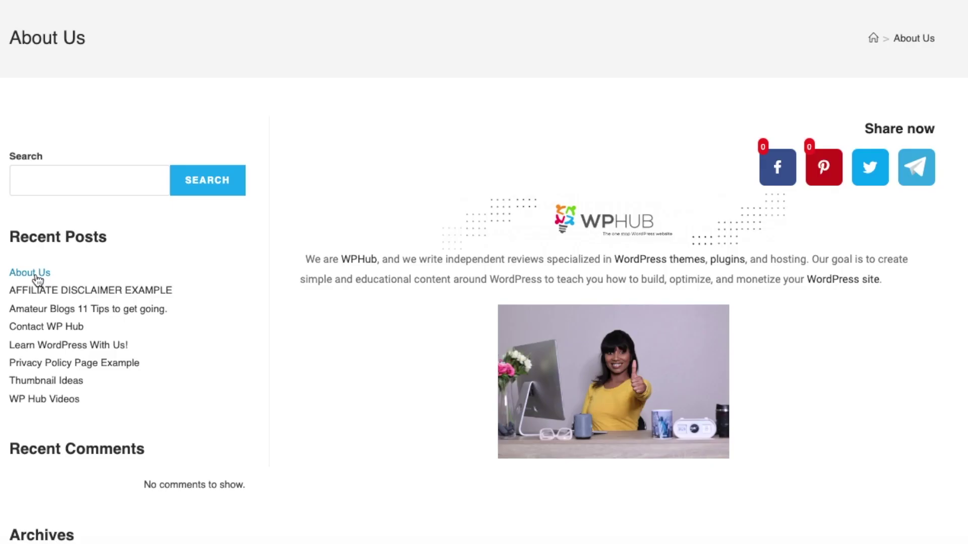
left_click(36, 276)
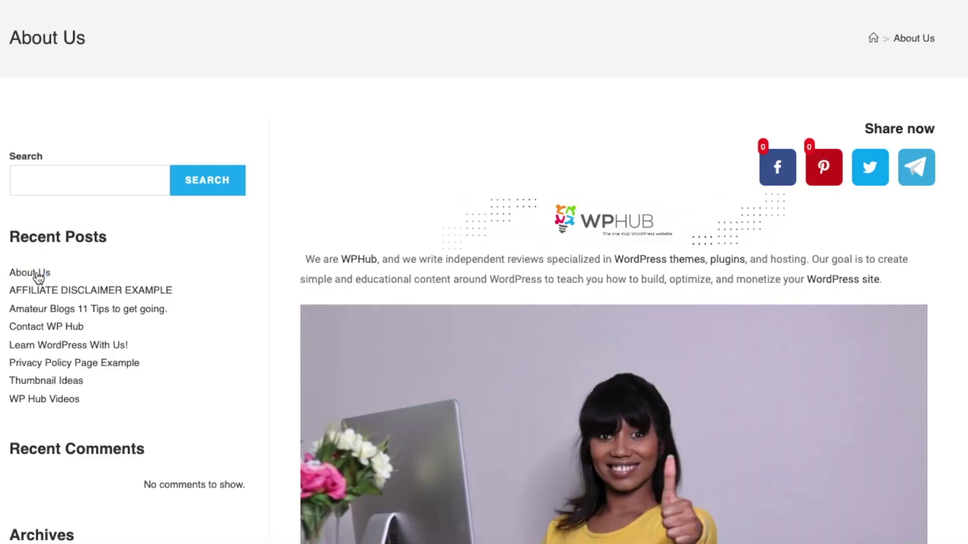
scroll(723, 108, "down", 5)
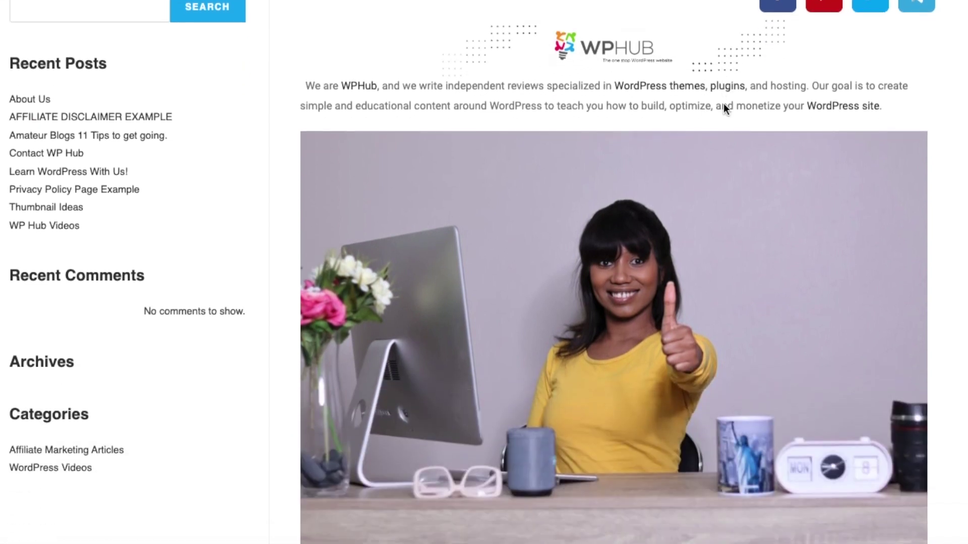
scroll(724, 108, "up", 2)
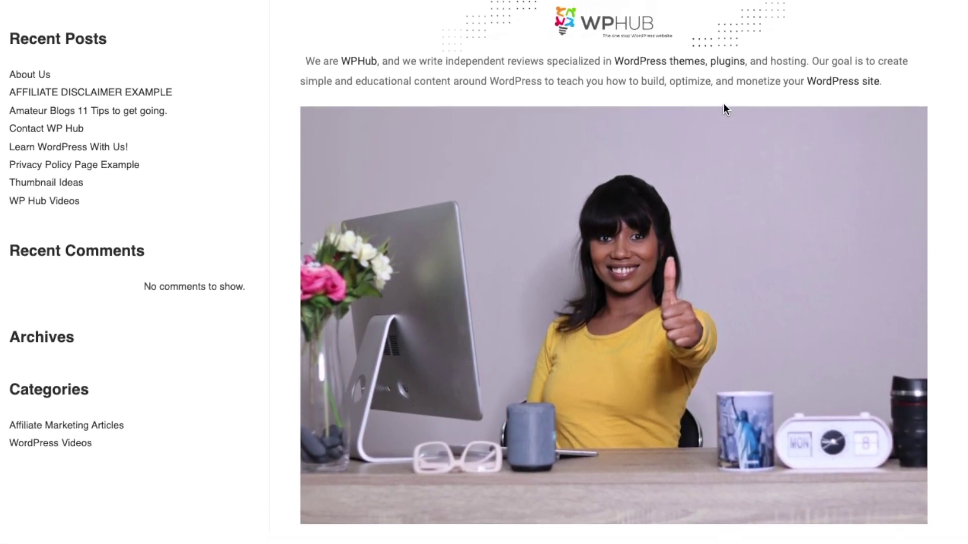